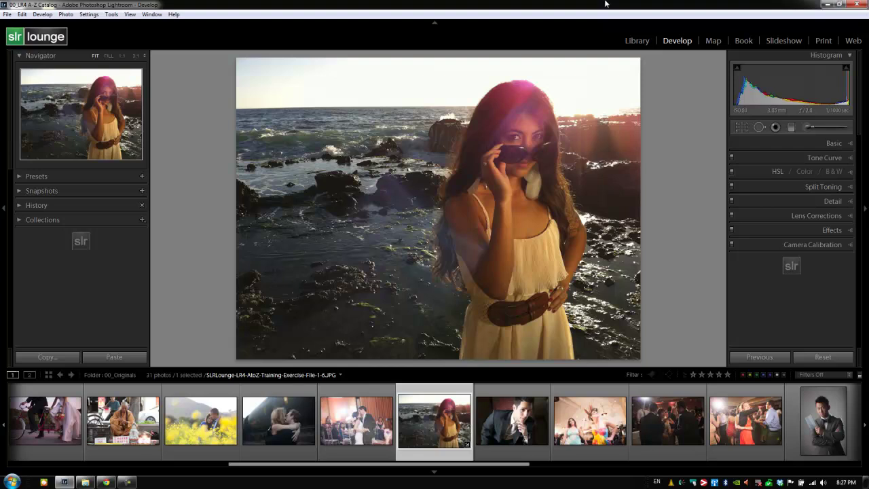
# Expand the Tone Curve panel with Ctrl+2, showing the linear RGB point curve
pyautogui.hotkey('ctrl', '2')
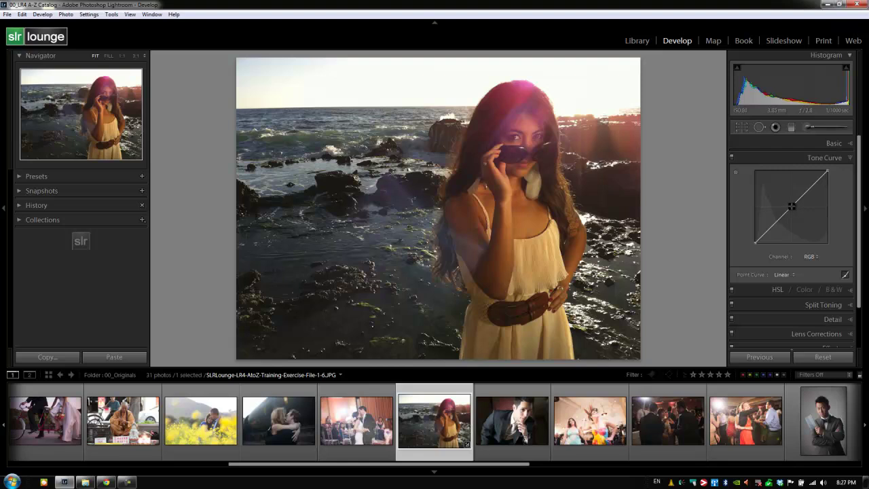
# Shape the RGB point curve: lift the midtones, lower a shadow point, pin deep shadows, ease highlights down
pyautogui.click(792, 205)
pyautogui.moveTo(792, 205); pyautogui.dragTo(783, 197)
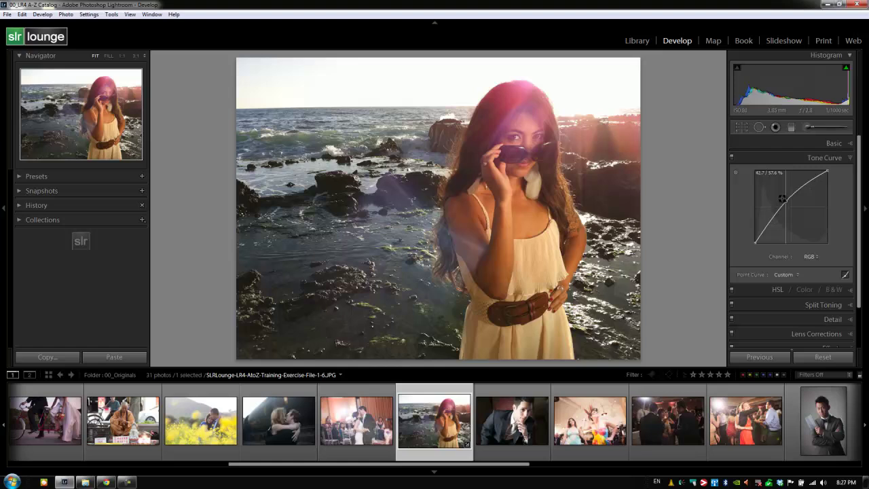
pyautogui.moveTo(783, 198); pyautogui.dragTo(783, 199)
pyautogui.moveTo(774, 218); pyautogui.dragTo(773, 222)
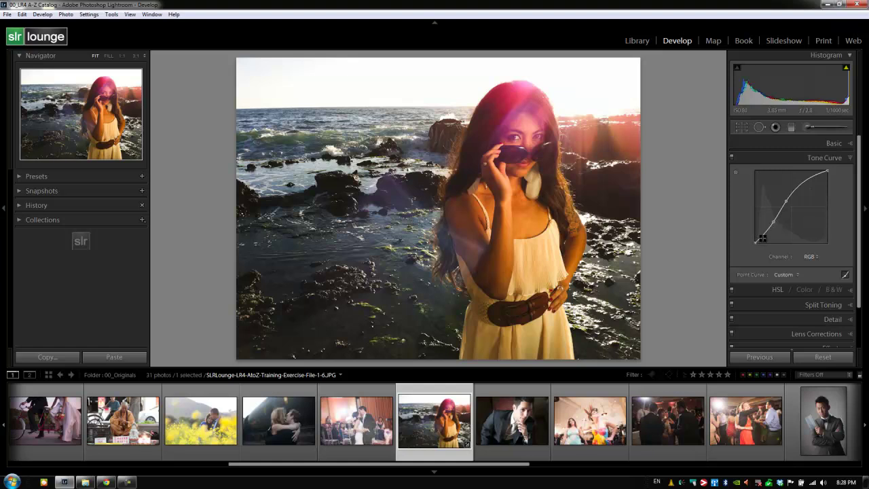
pyautogui.moveTo(762, 237); pyautogui.dragTo(764, 235)
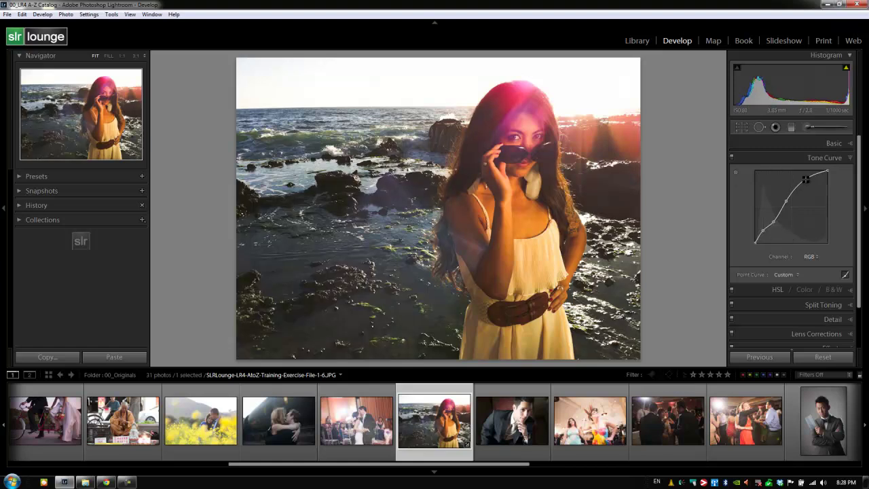
pyautogui.moveTo(805, 178); pyautogui.dragTo(808, 186)
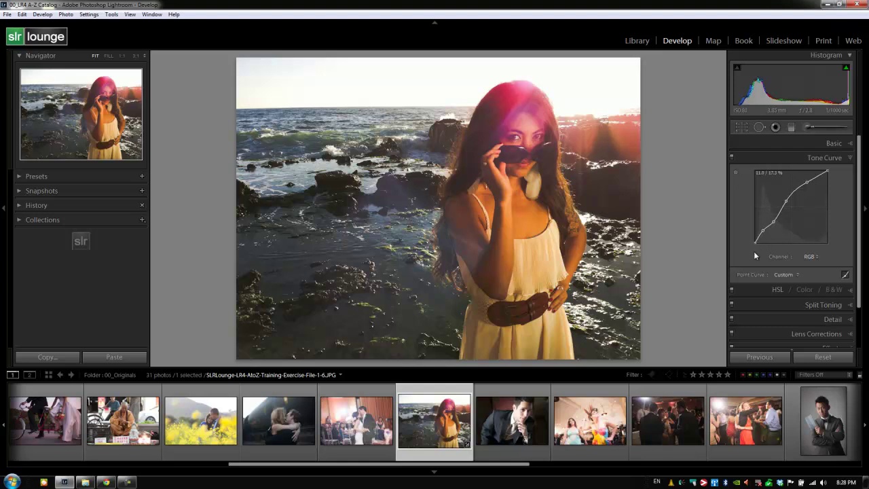
# Keep the Custom curve, switch to region sliders and raise Darks to +27, then show Basic
pyautogui.click(784, 274)
pyautogui.click(781, 318)
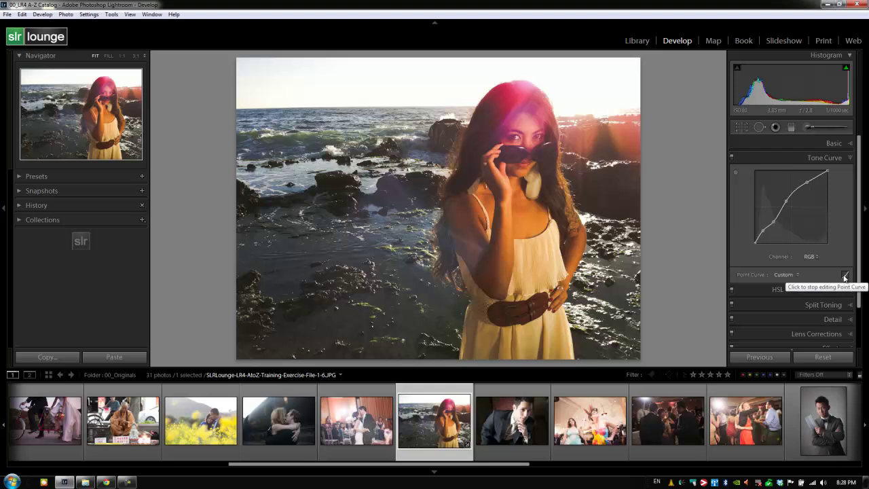
pyautogui.click(845, 276)
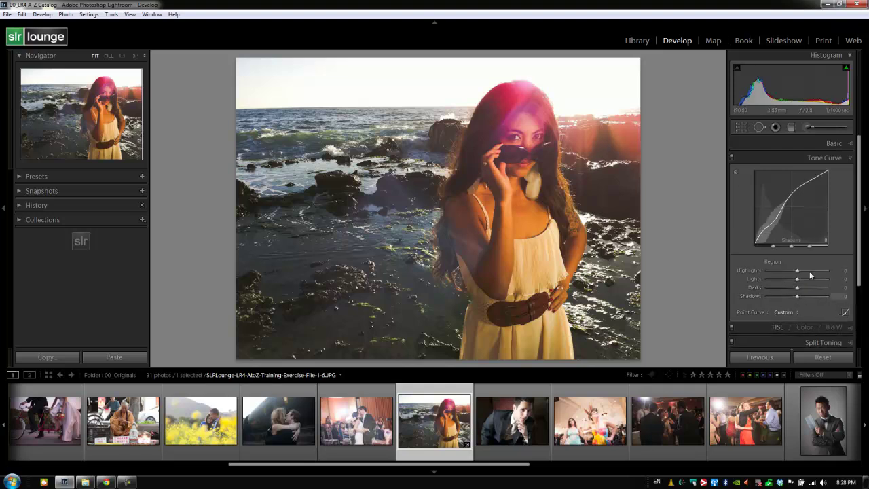
pyautogui.moveTo(793, 201)
pyautogui.mouseDown()
pyautogui.moveTo(796, 212)
pyautogui.moveTo(793, 189)
pyautogui.mouseUp()
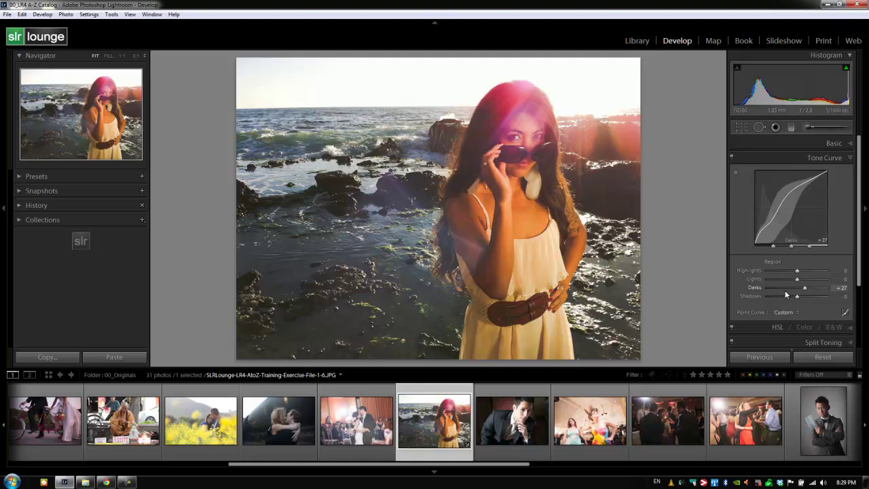
pyautogui.click(845, 145)
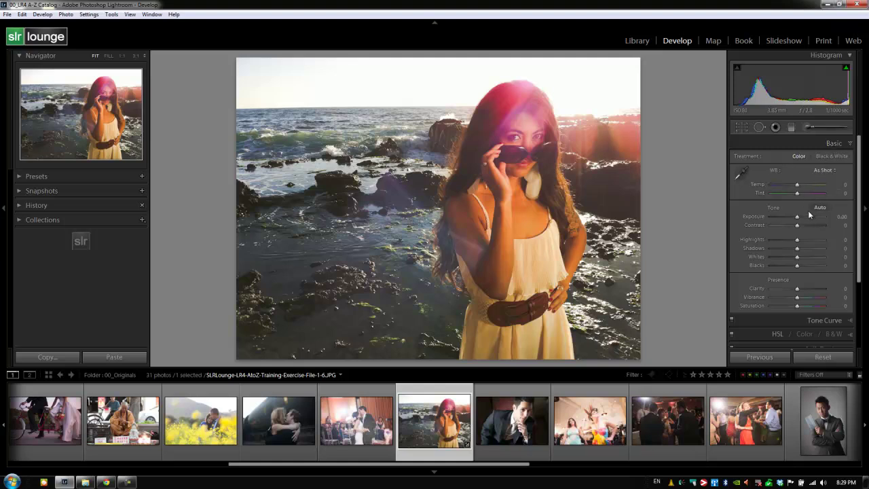
# Collapse Basic and reopen the Tone Curve as an editable point curve on the RGB channel
pyautogui.click(833, 144)
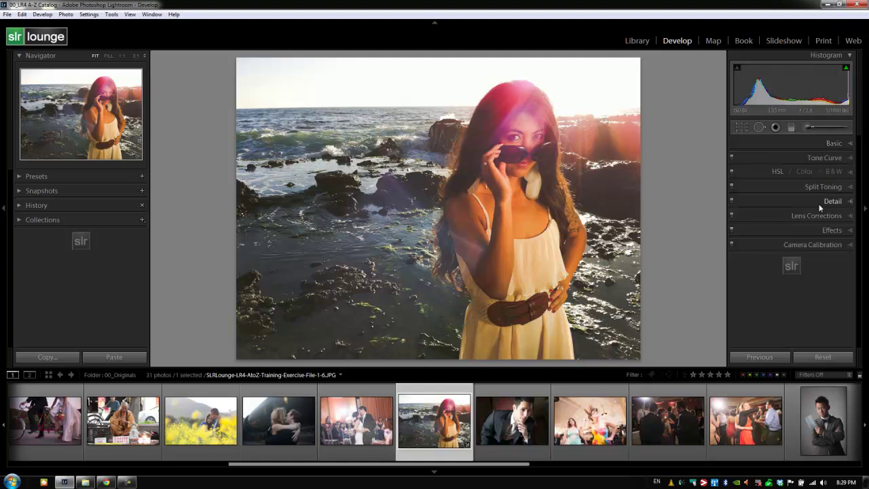
pyautogui.click(836, 161)
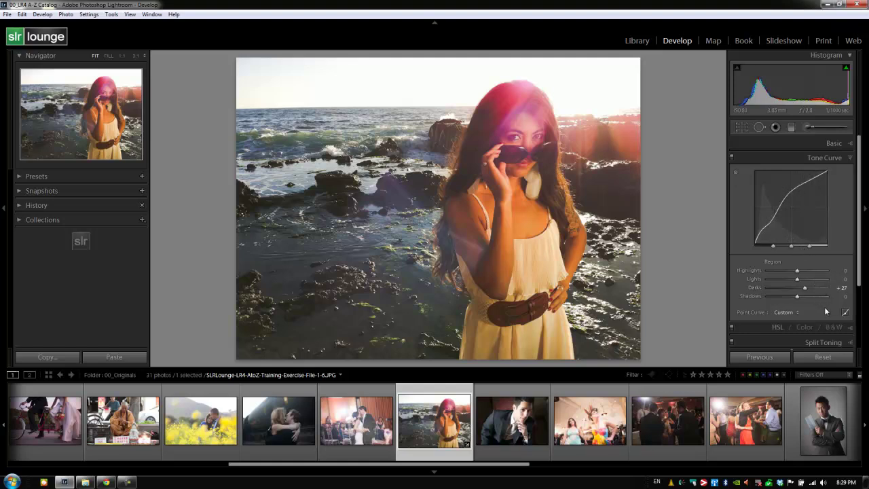
pyautogui.click(845, 313)
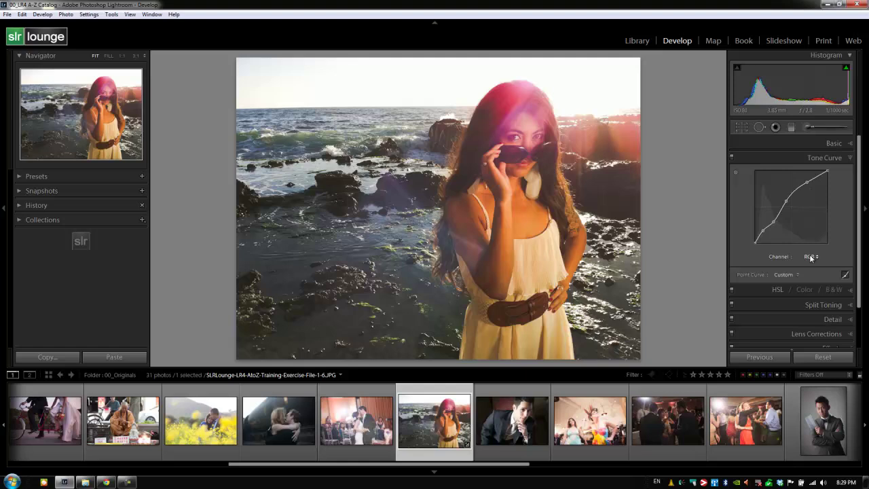
pyautogui.click(809, 256)
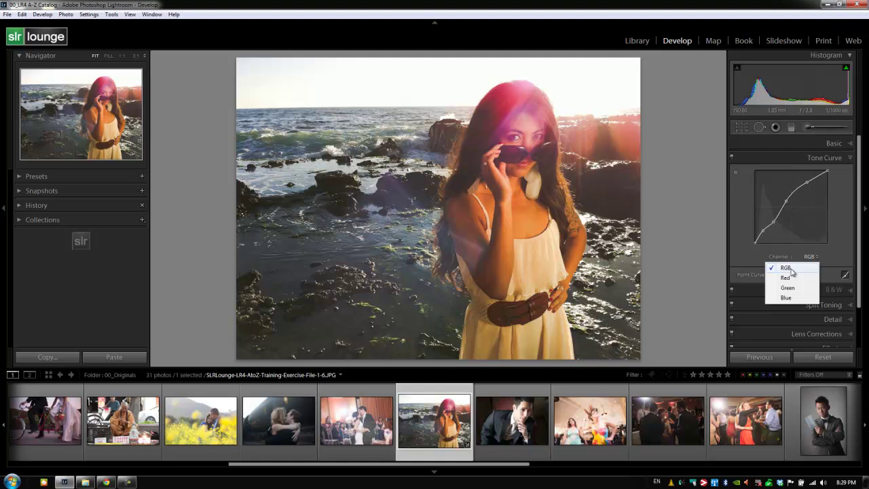
pyautogui.click(790, 269)
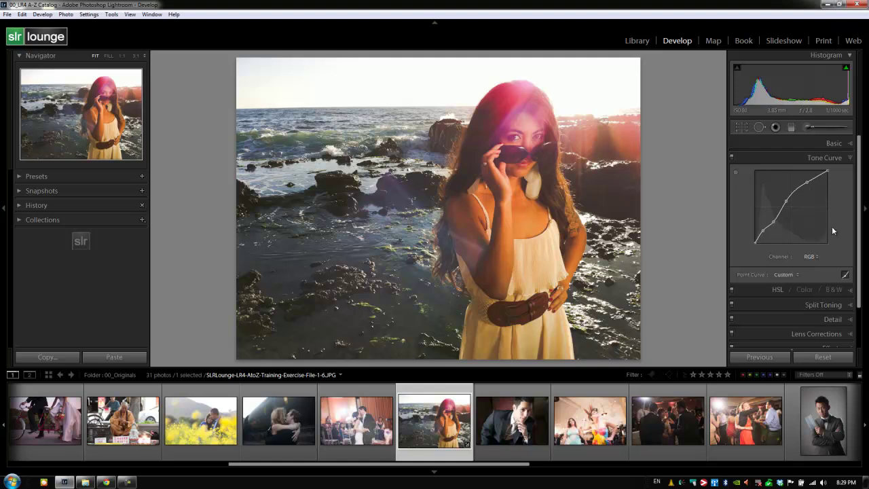
# Reset the photo, then redraw the RGB curve with lifted midtones, lowered shadows and highlights at 75.0 / 88.6%
pyautogui.click(821, 360)
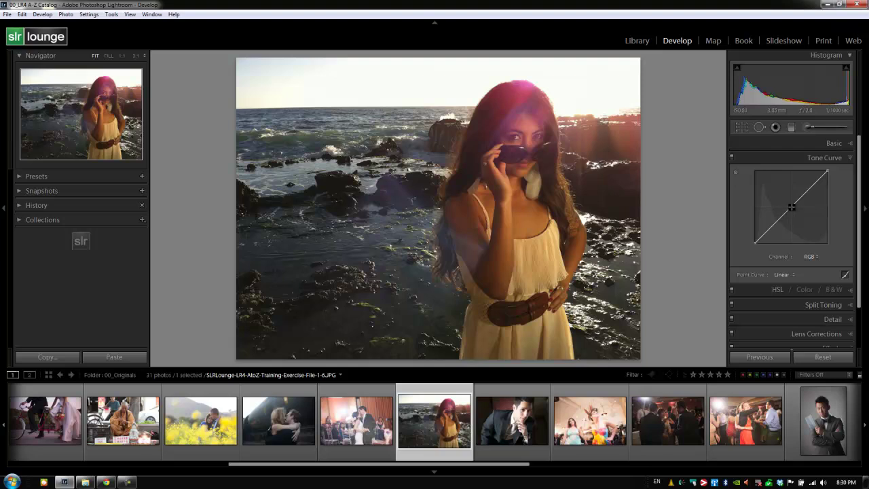
pyautogui.moveTo(792, 207); pyautogui.dragTo(783, 198)
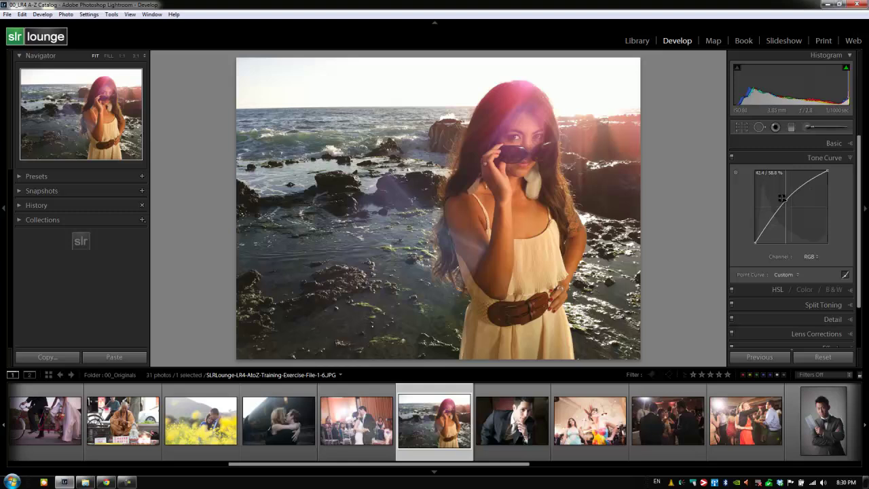
pyautogui.moveTo(772, 215); pyautogui.dragTo(772, 221)
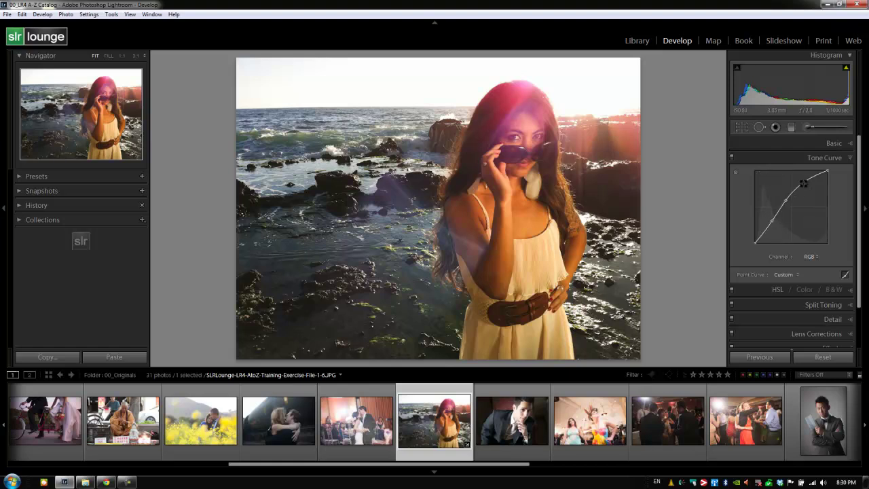
pyautogui.moveTo(804, 184); pyautogui.dragTo(806, 177)
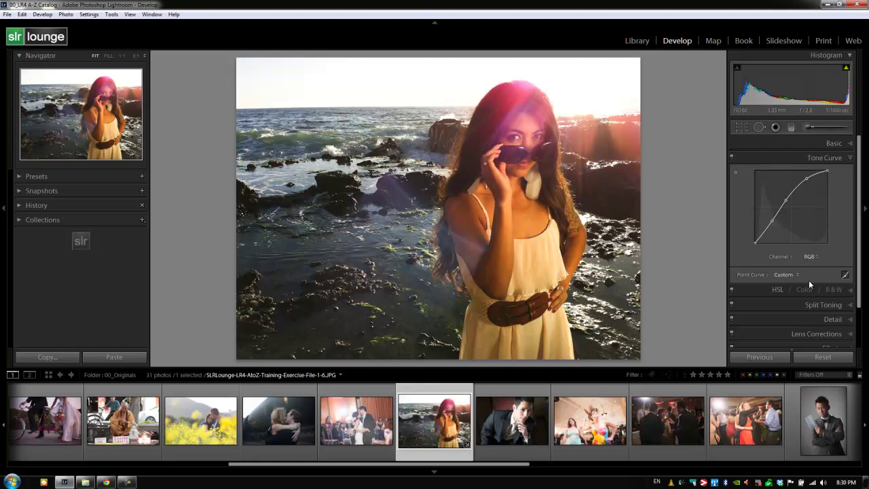
# Pull the Red and Green channel curves slightly down to reduce red and green
pyautogui.click(810, 256)
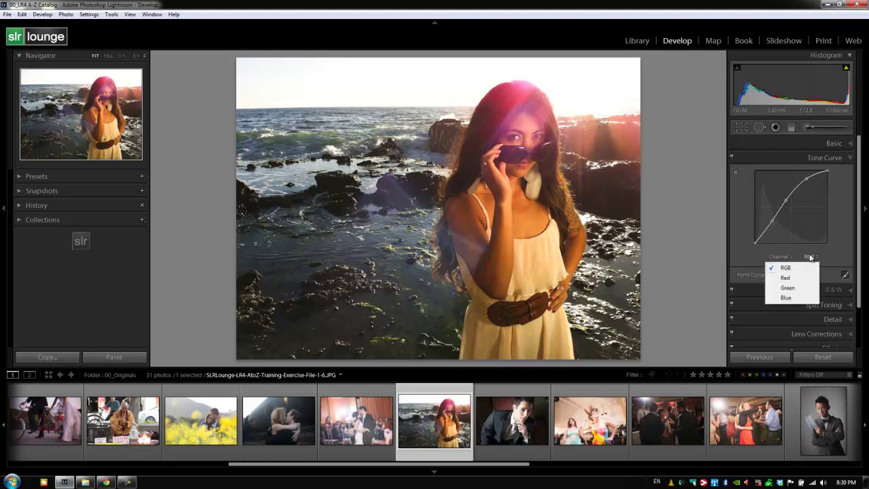
pyautogui.click(787, 278)
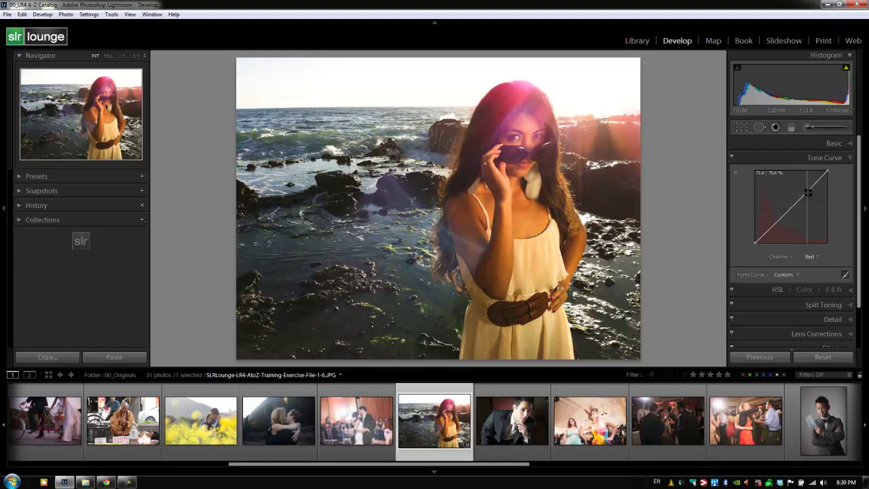
pyautogui.moveTo(808, 192); pyautogui.dragTo(808, 192)
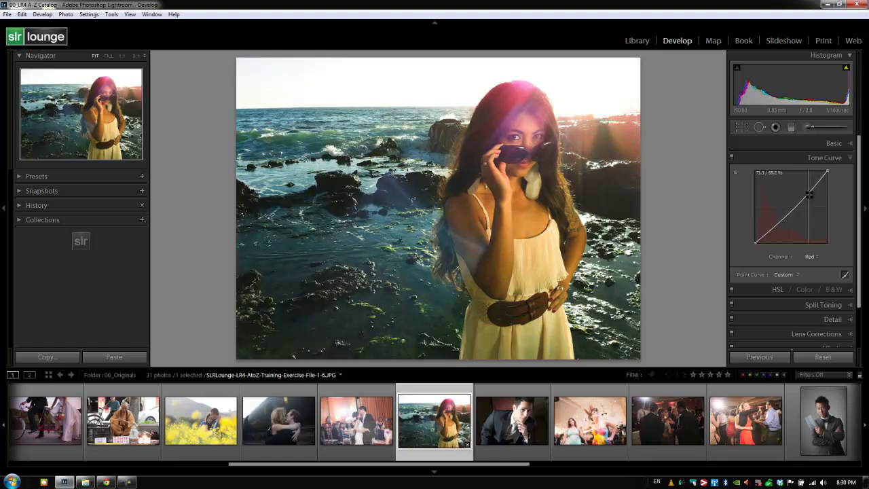
pyautogui.click(812, 257)
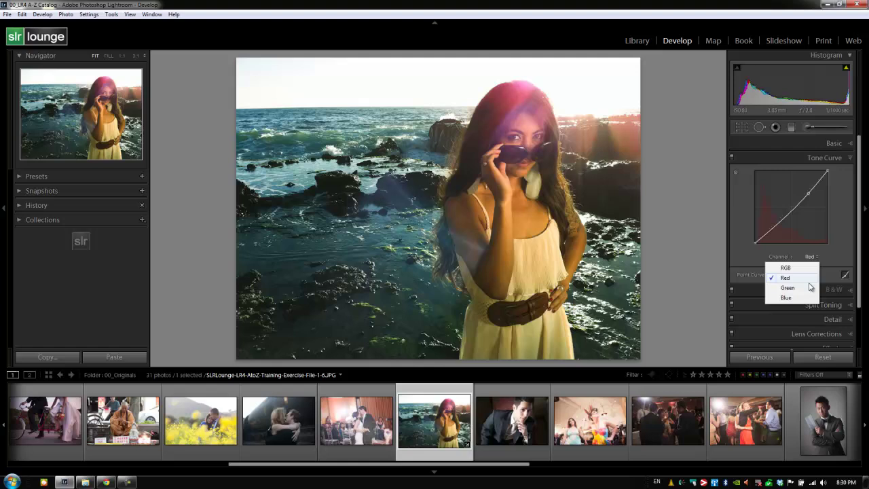
pyautogui.click(811, 287)
pyautogui.moveTo(806, 188); pyautogui.dragTo(807, 193)
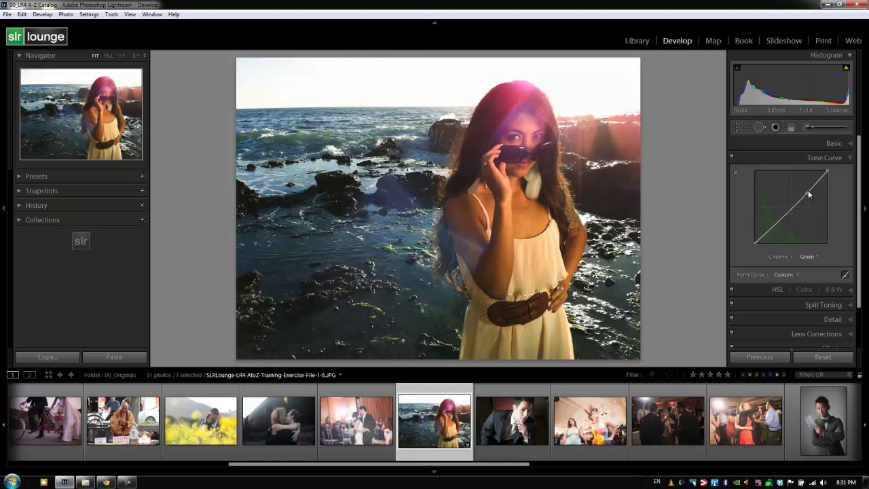
# On the Blue channel curve, raise the shadows and add an upper point on the diagonal
pyautogui.click(808, 258)
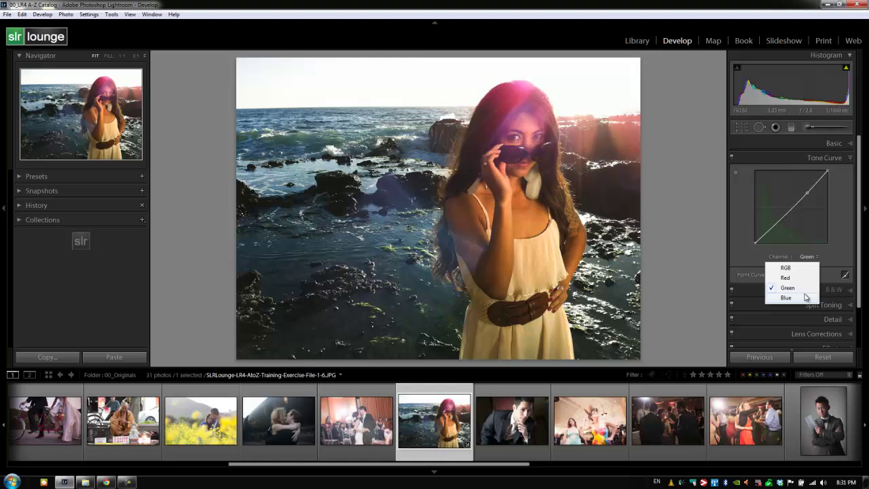
pyautogui.click(807, 296)
pyautogui.moveTo(774, 216); pyautogui.dragTo(774, 215)
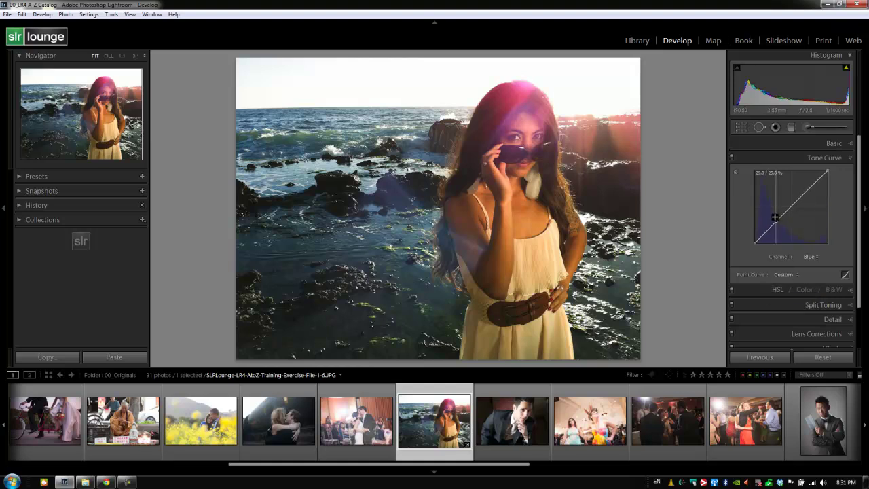
pyautogui.click(806, 190)
pyautogui.moveTo(806, 190); pyautogui.dragTo(810, 194)
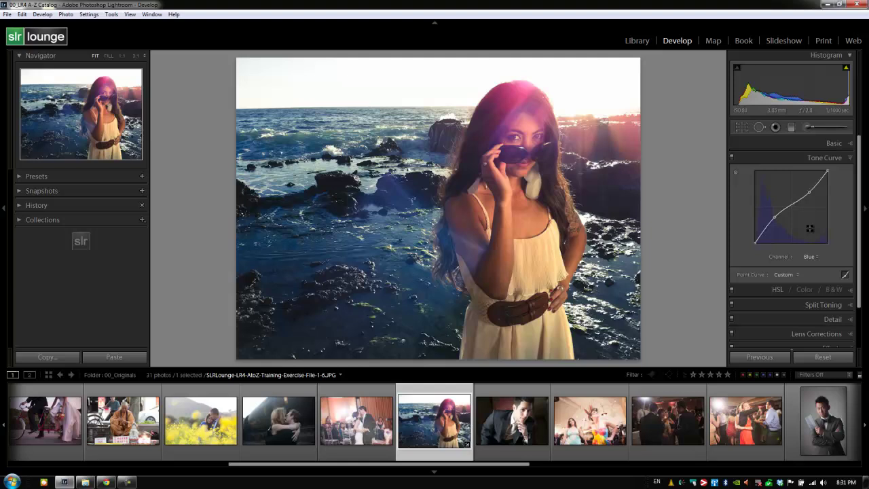
# Rework the Green curve, lowering its upper midtones and its shadow point to about 28.6 / 25.9%
pyautogui.click(810, 256)
pyautogui.click(809, 288)
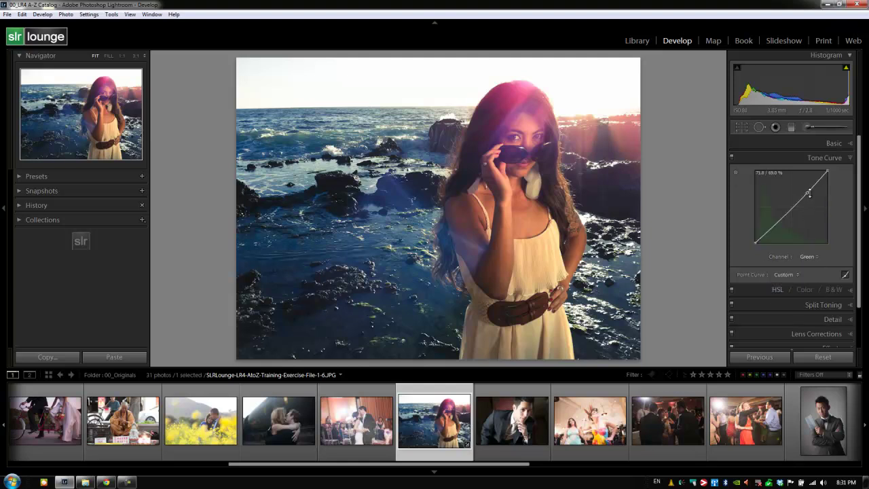
pyautogui.moveTo(807, 191); pyautogui.dragTo(807, 195)
pyautogui.moveTo(776, 225); pyautogui.dragTo(775, 227)
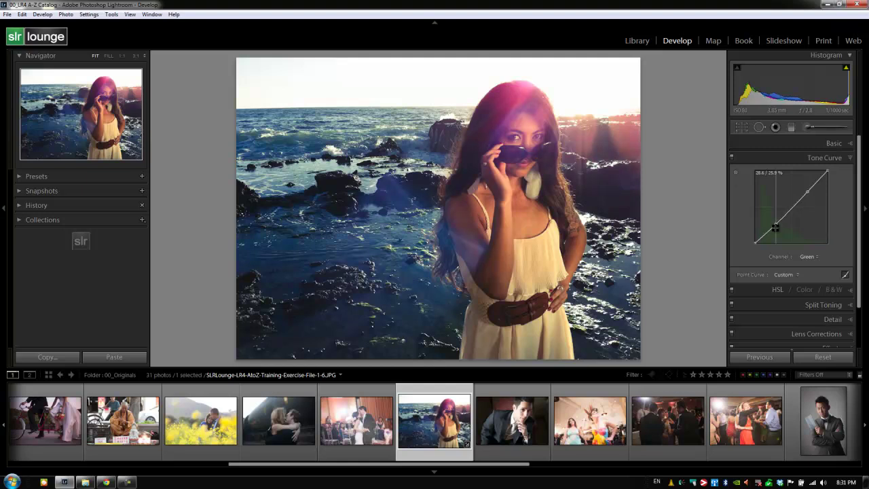
pyautogui.click(807, 258)
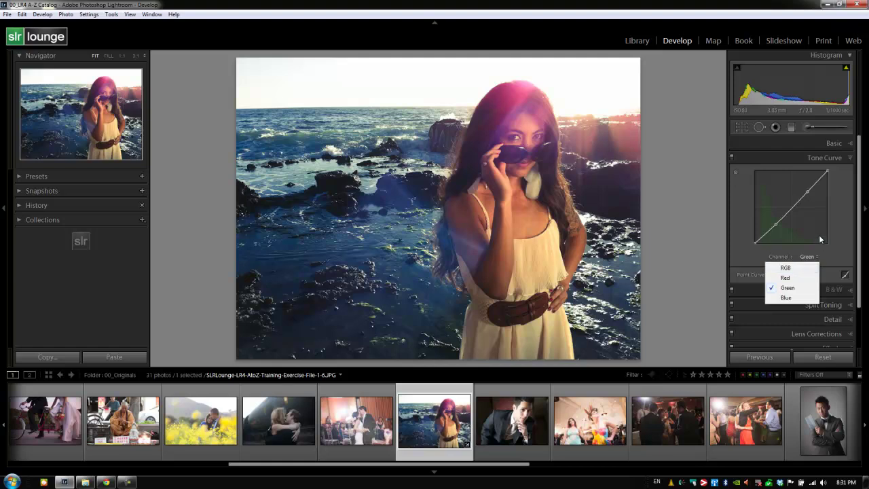
# Keep the Custom point curve, enable the Targeted Adjustment tool, and switch the channel back to RGB
pyautogui.click(843, 209)
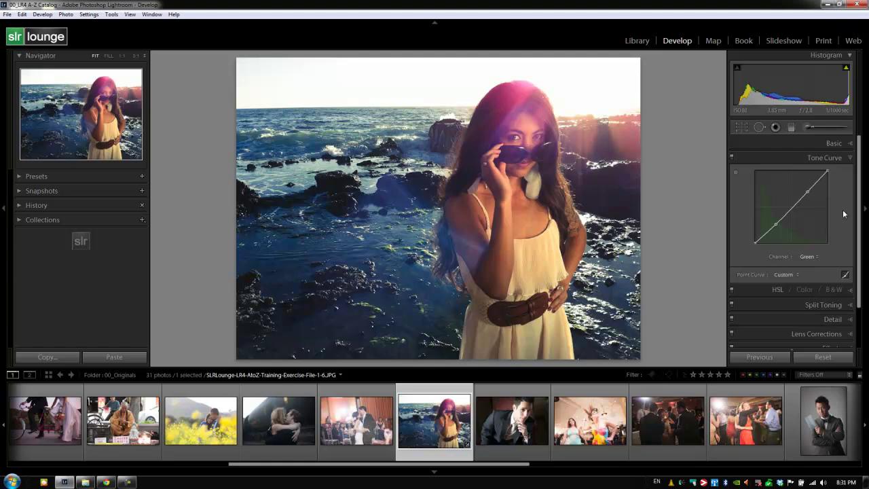
pyautogui.click(782, 275)
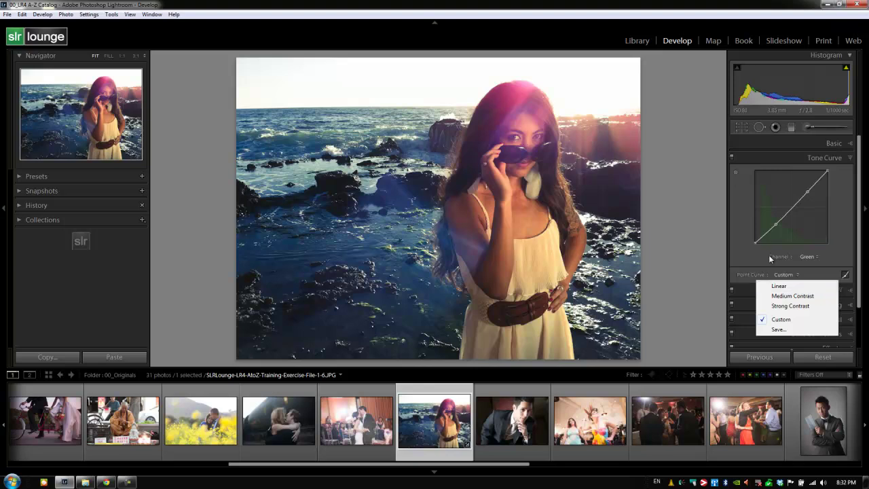
pyautogui.click(745, 221)
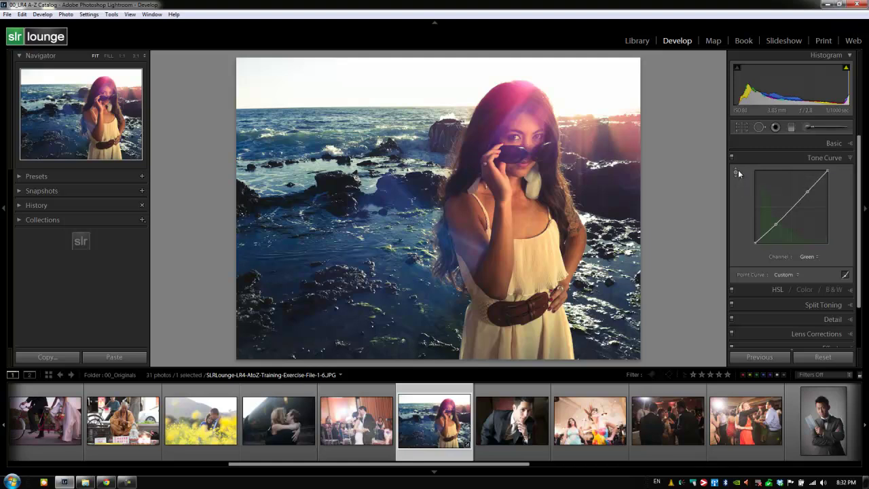
pyautogui.click(735, 172)
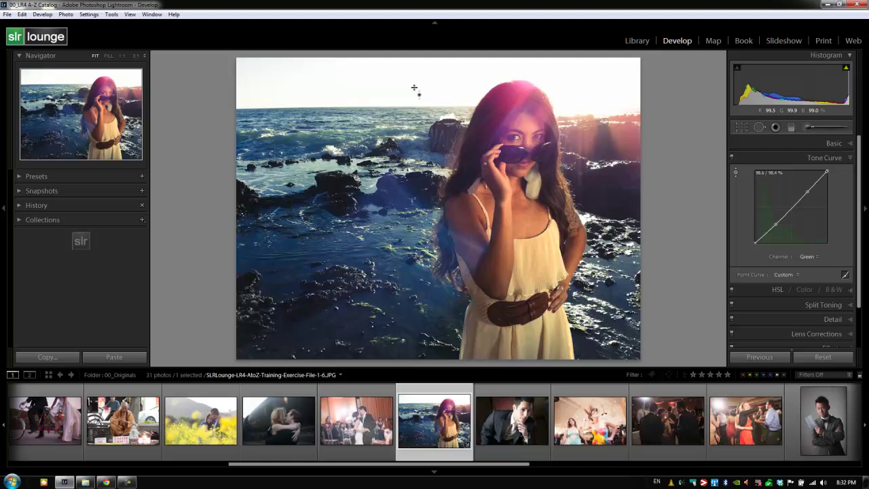
pyautogui.click(807, 256)
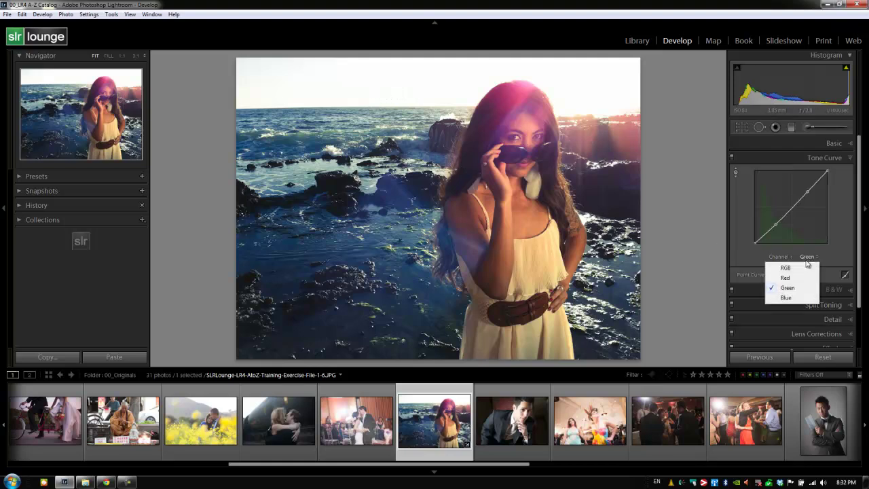
pyautogui.click(802, 268)
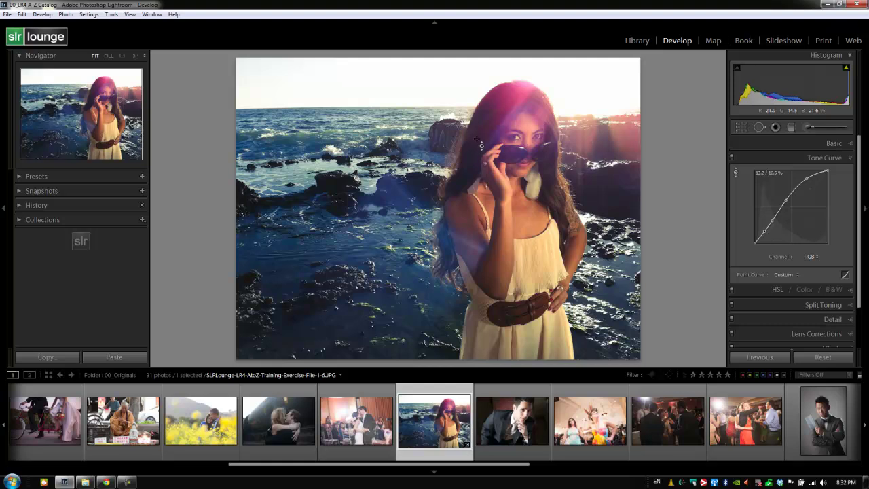
# Drag on the photo to lift a shadow area, then drag down to deepen the rocks
pyautogui.moveTo(480, 145); pyautogui.dragTo(481, 141)
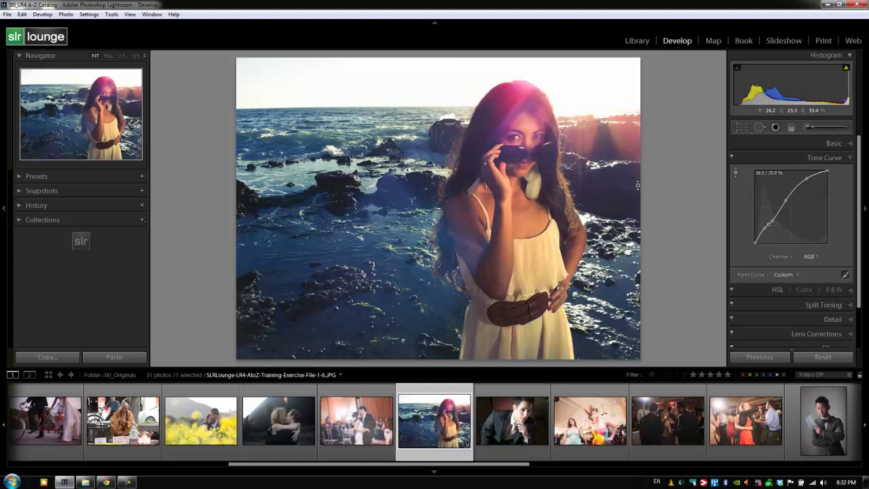
pyautogui.moveTo(637, 185); pyautogui.dragTo(637, 195)
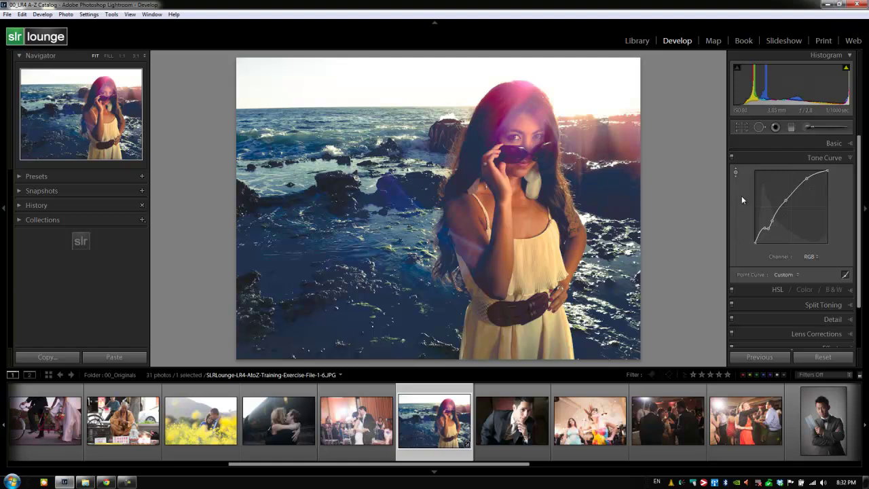
# Compare via the Tone Curve toggle and Before/After view, then reset the photo and collapse Tone Curve
pyautogui.click(732, 157)
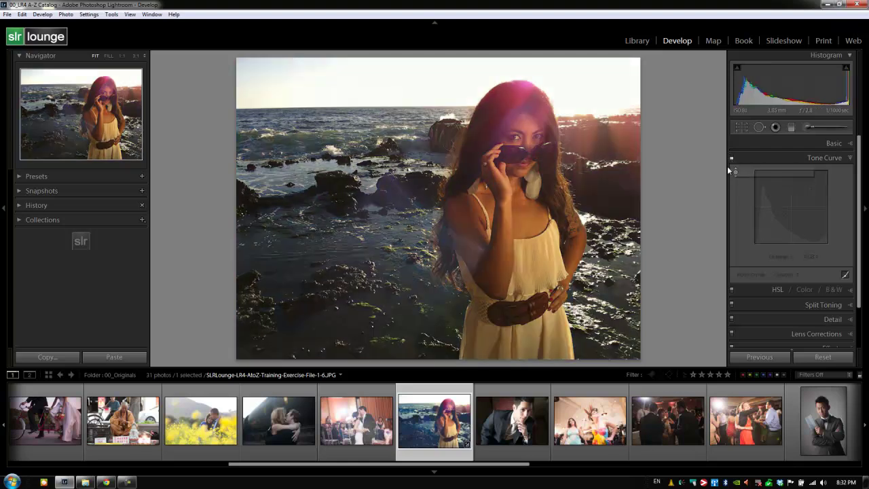
pyautogui.click(732, 157)
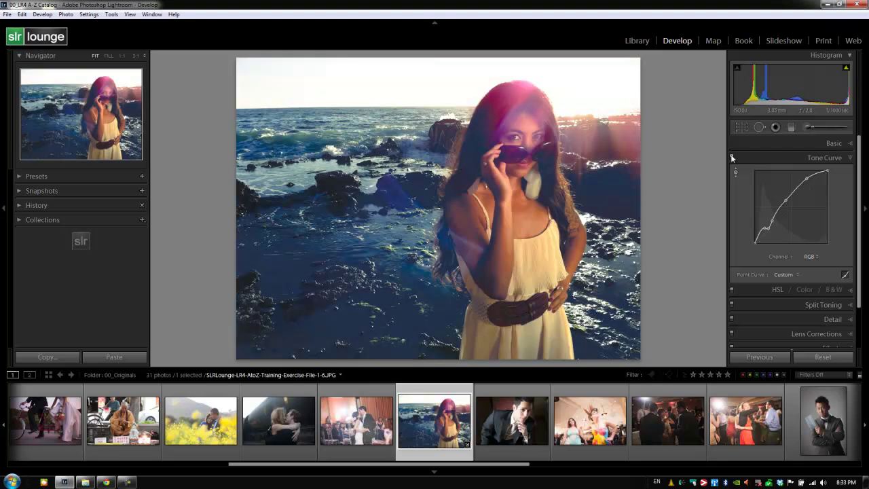
pyautogui.press('\\')
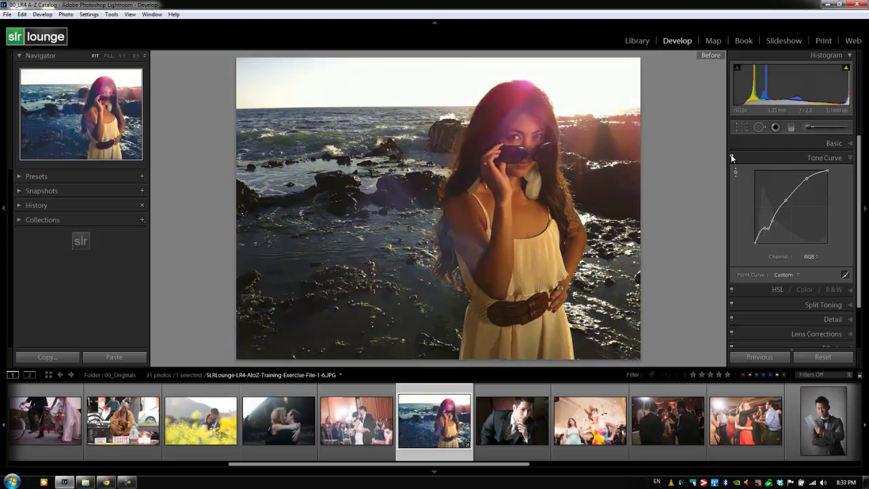
pyautogui.press('\\')
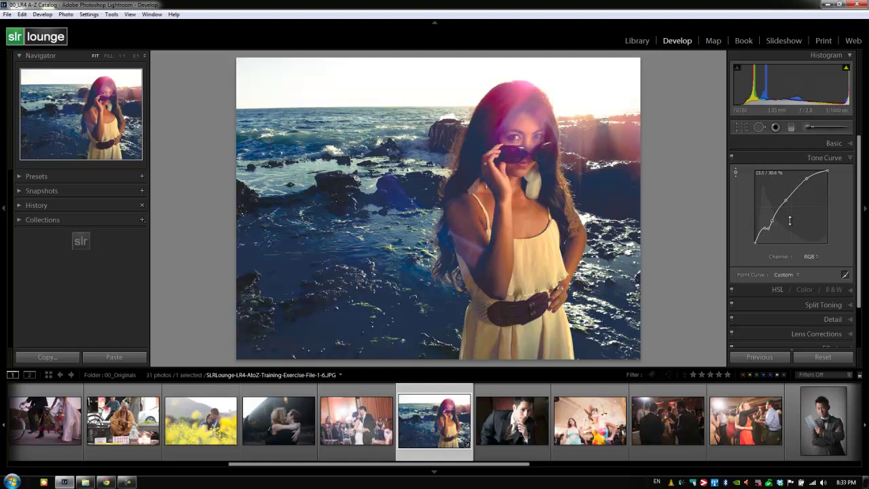
pyautogui.click(823, 356)
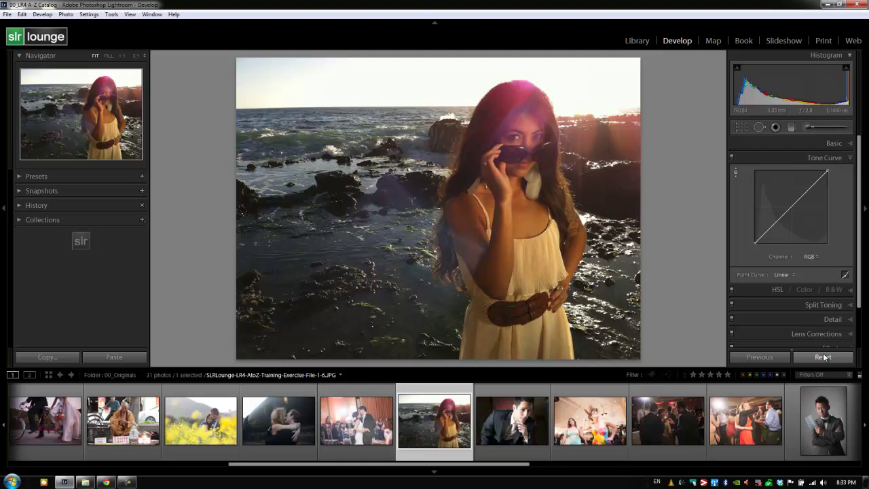
pyautogui.hotkey('ctrl', '2')
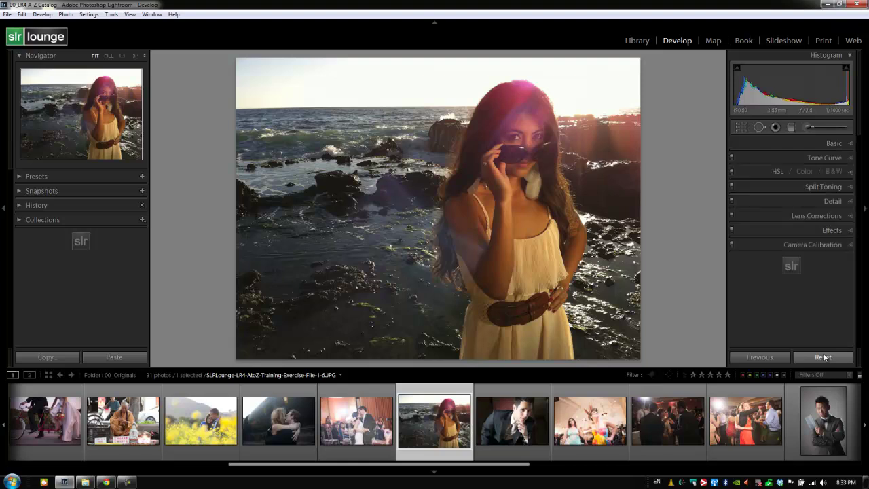